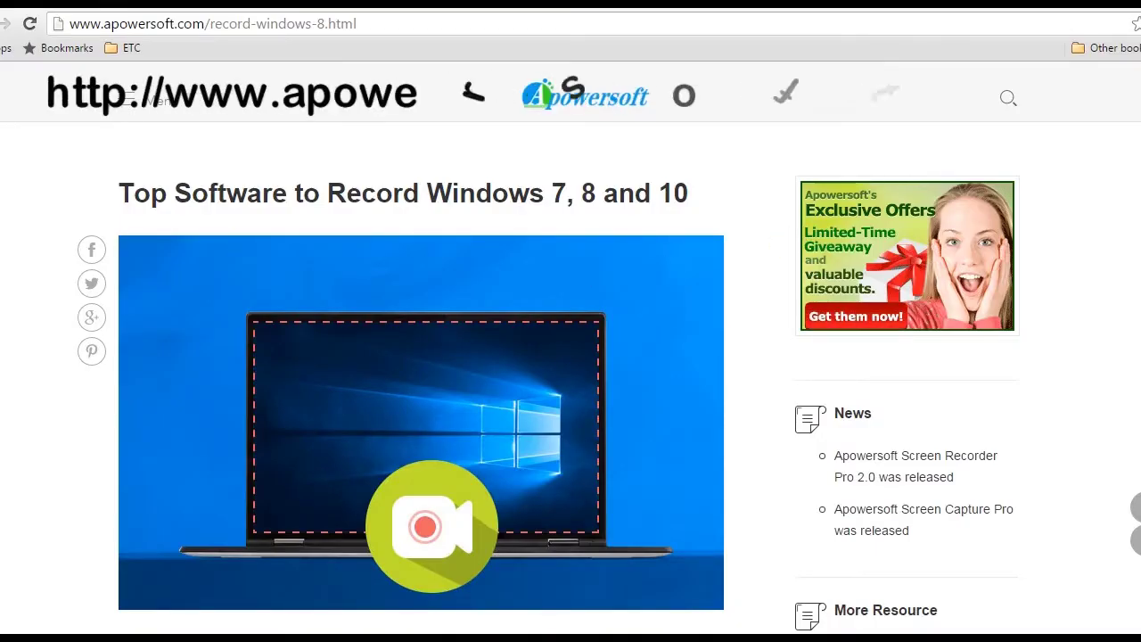
Scroll down the Windows recording article and follow its Apowersoft Free Online Screen Recorder link.
{"action": "scroll", "coordinate": [571, 356], "scroll_direction": "down", "scroll_amount": 2}
{"action": "scroll", "coordinate": [570, 357], "scroll_direction": "down", "scroll_amount": 12}
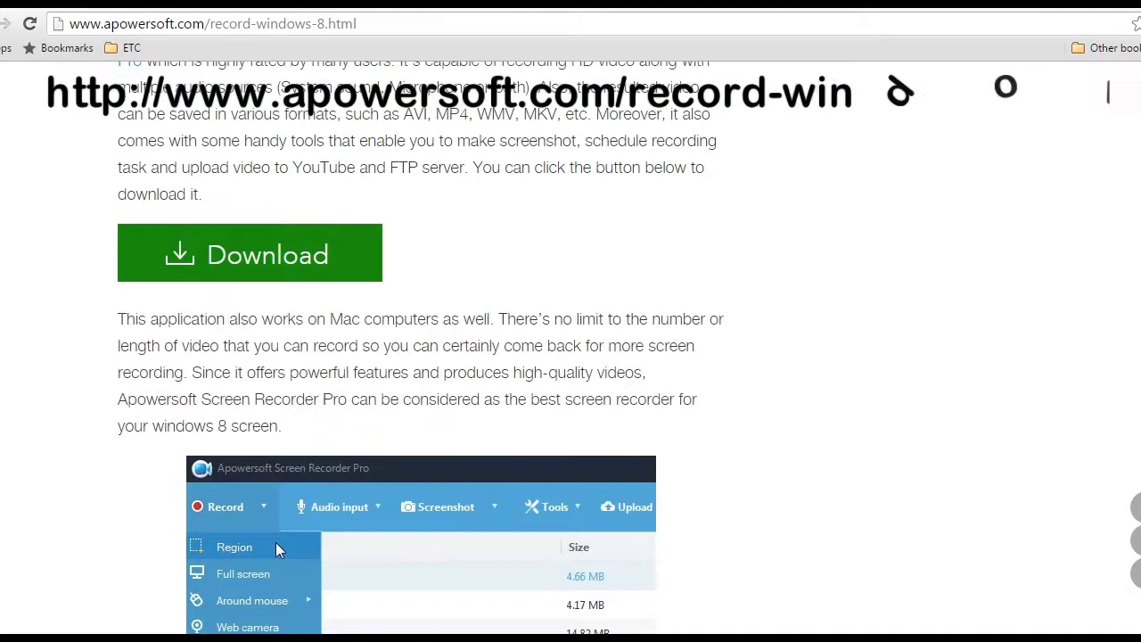
{"action": "scroll", "coordinate": [570, 357], "scroll_direction": "down", "scroll_amount": 10}
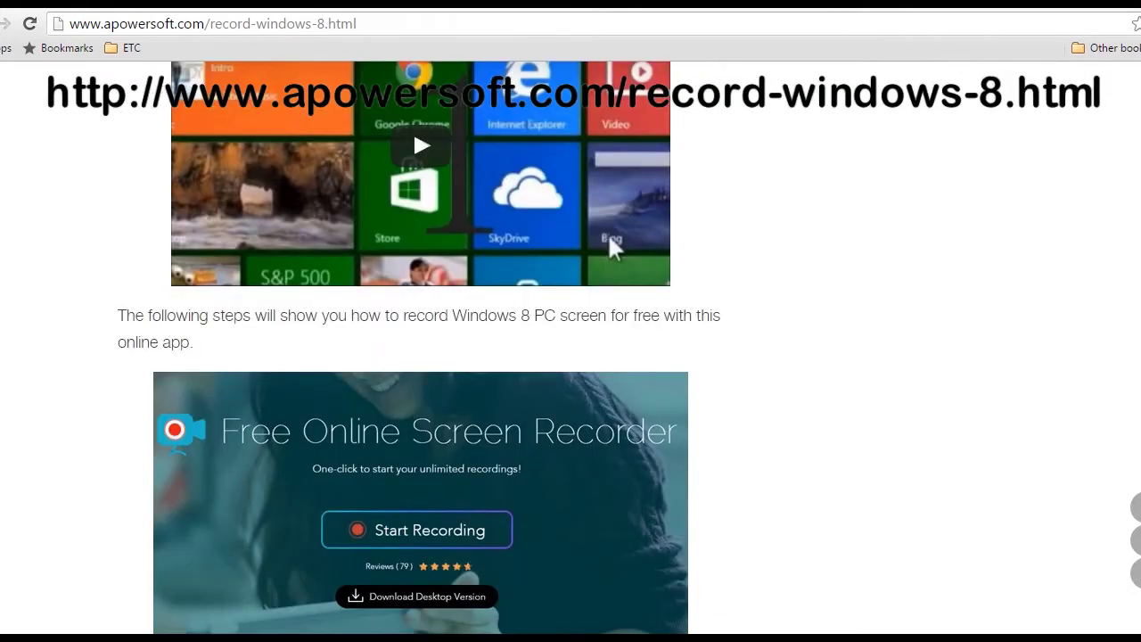
{"action": "scroll", "coordinate": [571, 356], "scroll_direction": "down", "scroll_amount": 1}
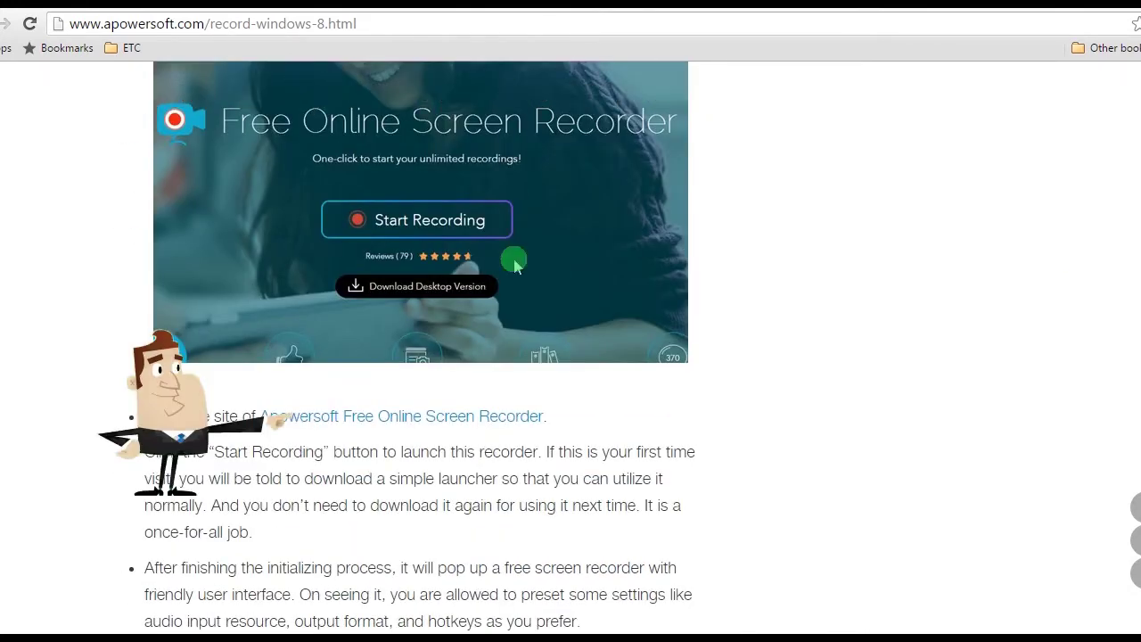
{"action": "left_click", "coordinate": [422, 417]}
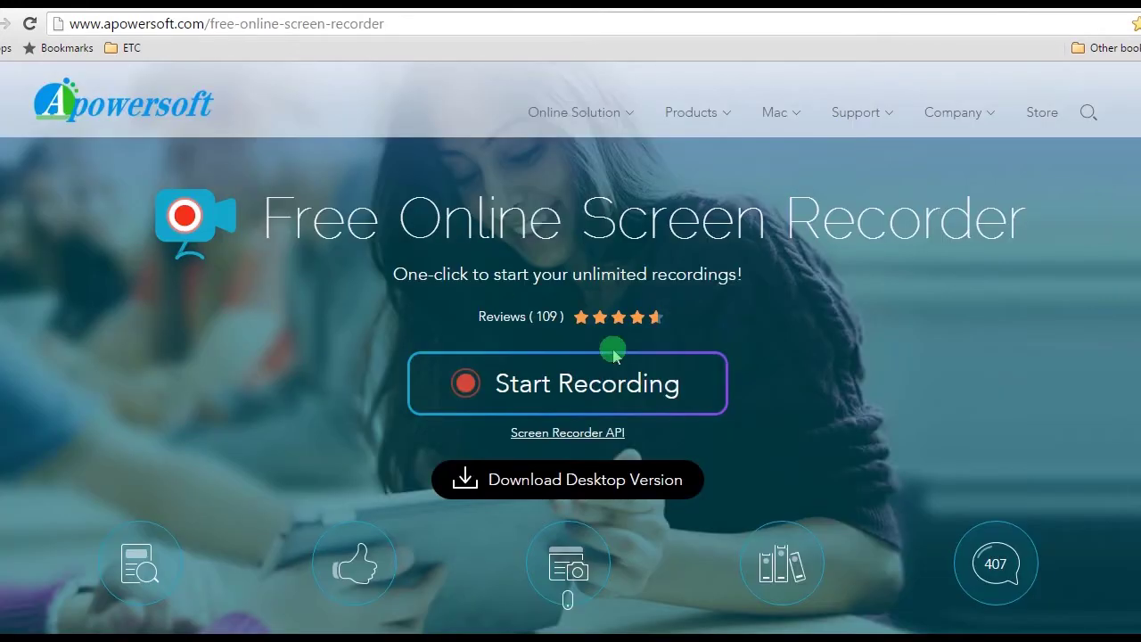
Launch the online recorder and review its General and Recording settings and audio input choices.
{"action": "left_click", "coordinate": [583, 392]}
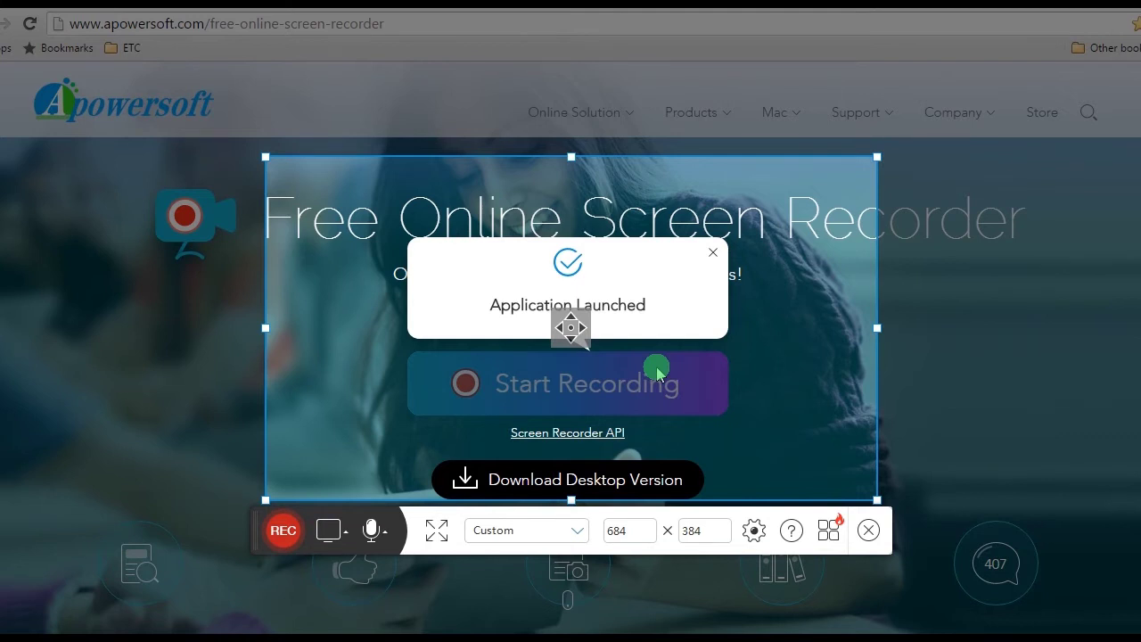
{"action": "left_click", "coordinate": [739, 462]}
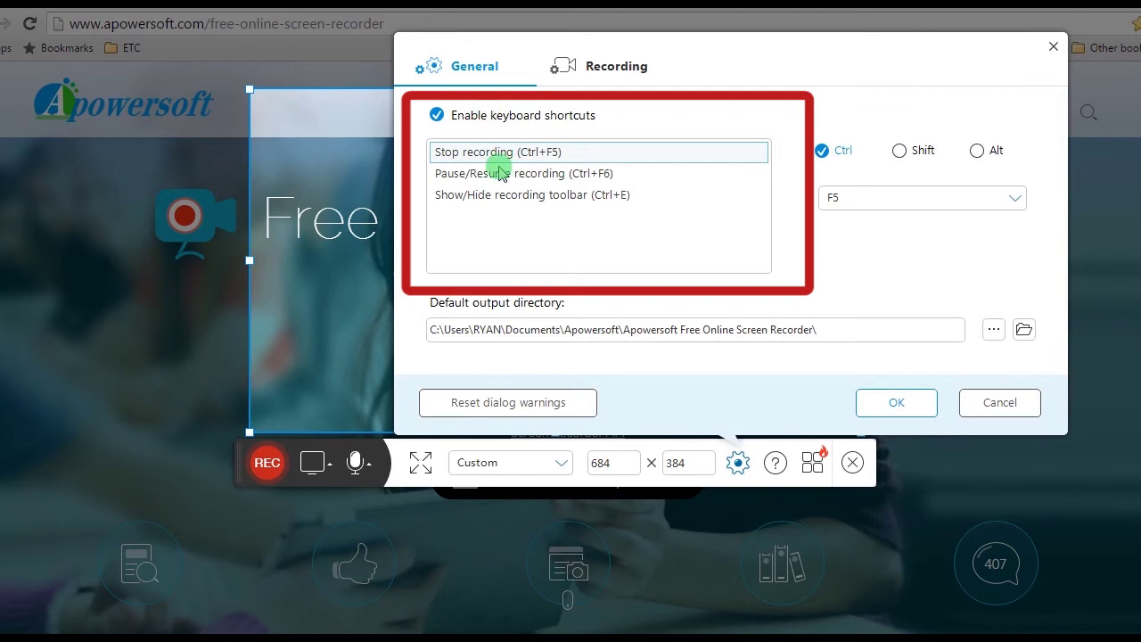
{"action": "left_click", "coordinate": [622, 83]}
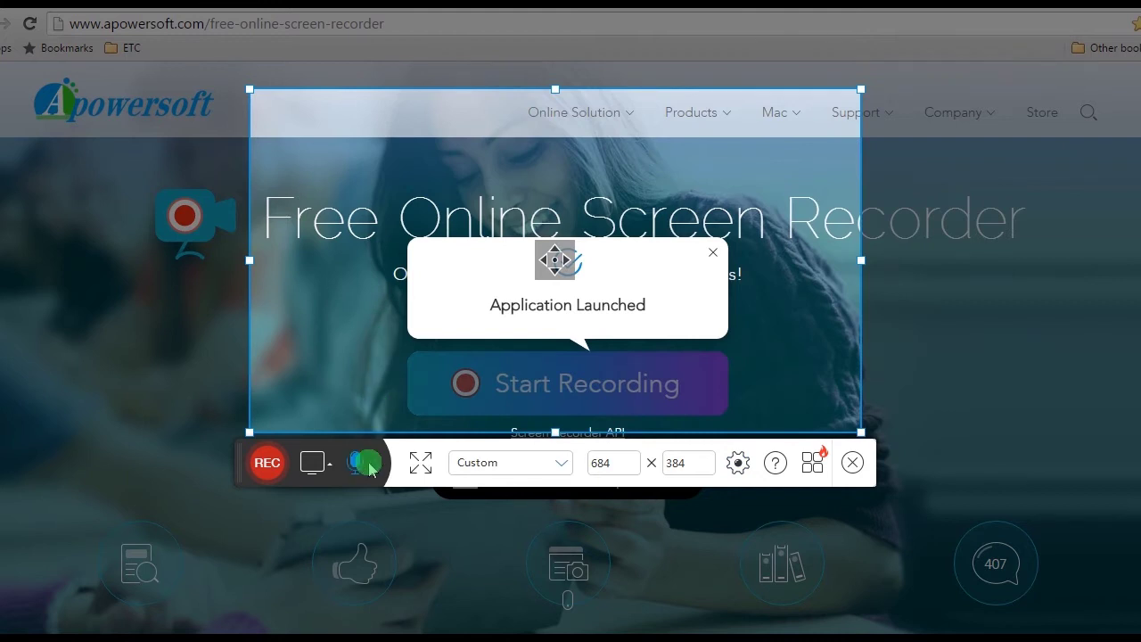
{"action": "left_click", "coordinate": [370, 467]}
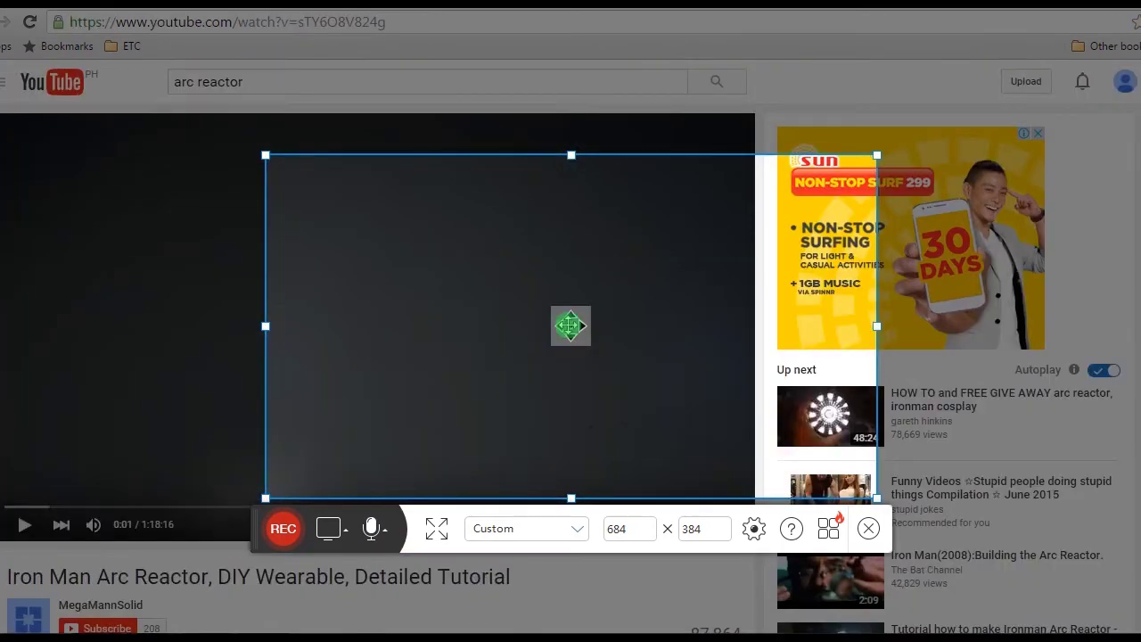
Move the capture frame over the YouTube arc reactor video and widen it to 750 × 384.
{"action": "left_click_drag", "start_coordinate": [570, 325], "coordinate": [328, 294]}
{"action": "left_click_drag", "start_coordinate": [640, 298], "coordinate": [695, 297]}
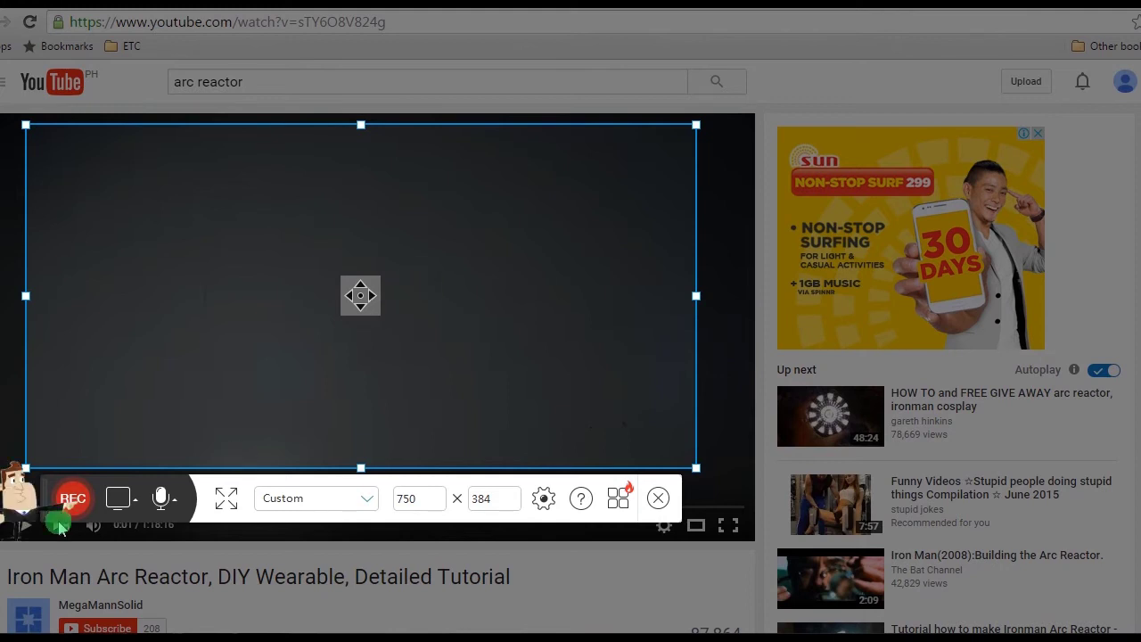
Start recording the region, dismiss the Hotkeys notice, and play the arc reactor video.
{"action": "left_click", "coordinate": [74, 501]}
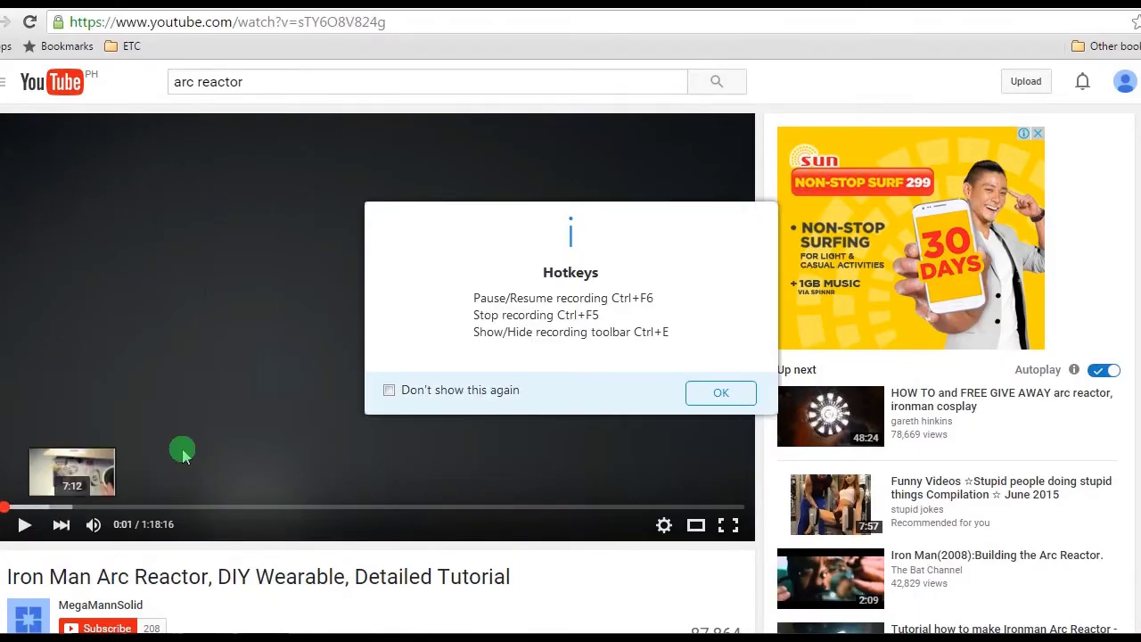
{"action": "left_click", "coordinate": [719, 393]}
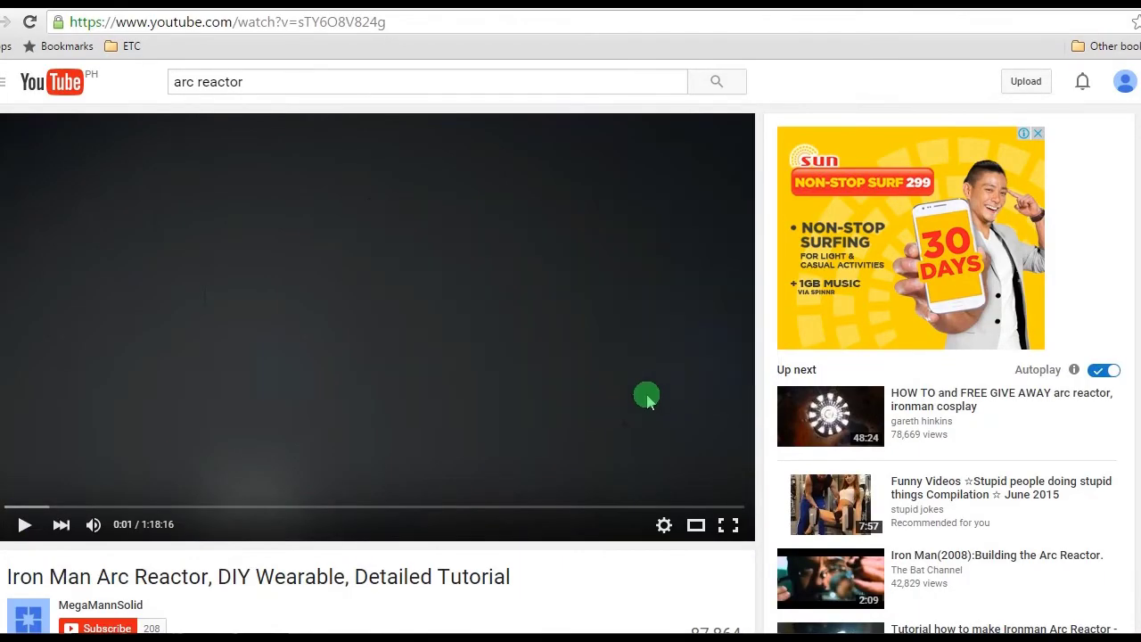
{"action": "left_click", "coordinate": [27, 526]}
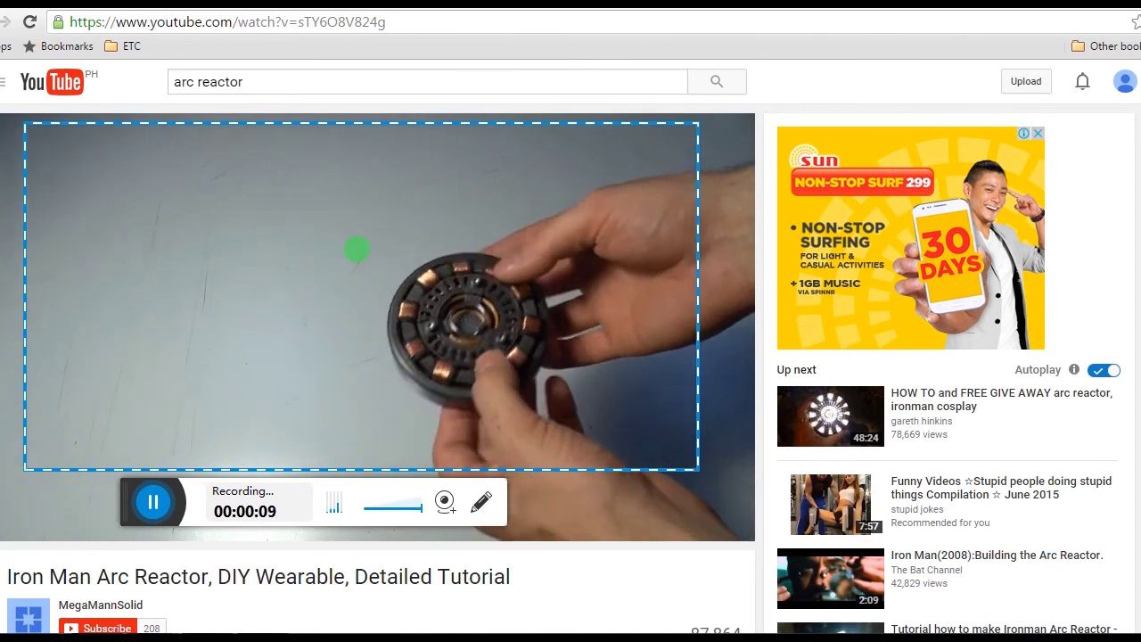
Add the red text caption 'how to make iron man arc reactor' onto the video.
{"action": "left_click", "coordinate": [483, 505]}
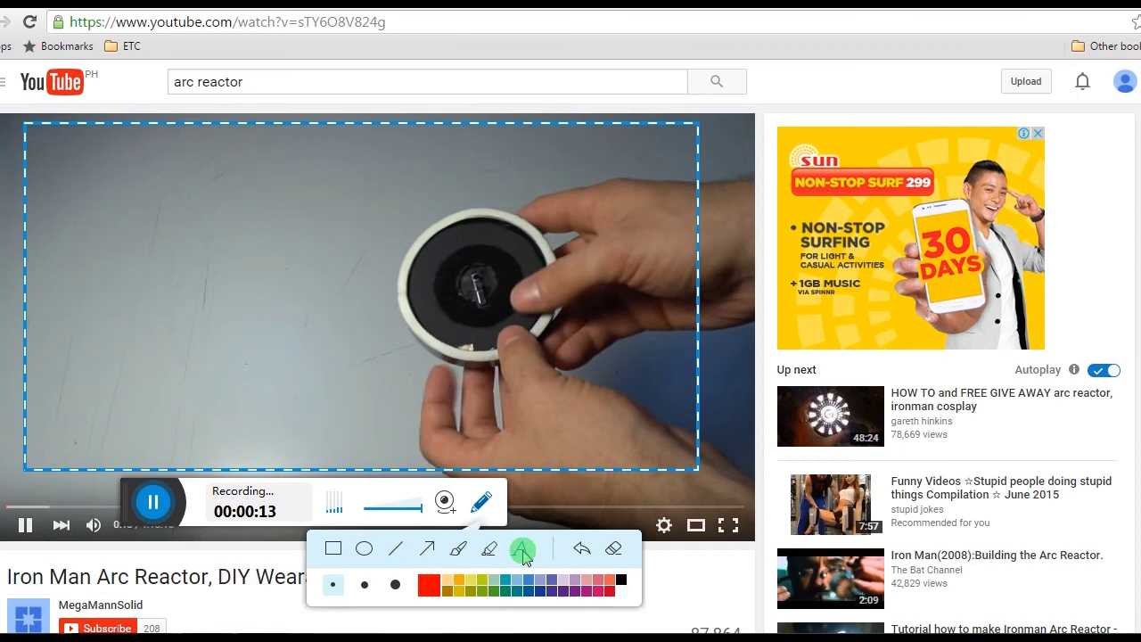
{"action": "left_click", "coordinate": [522, 549]}
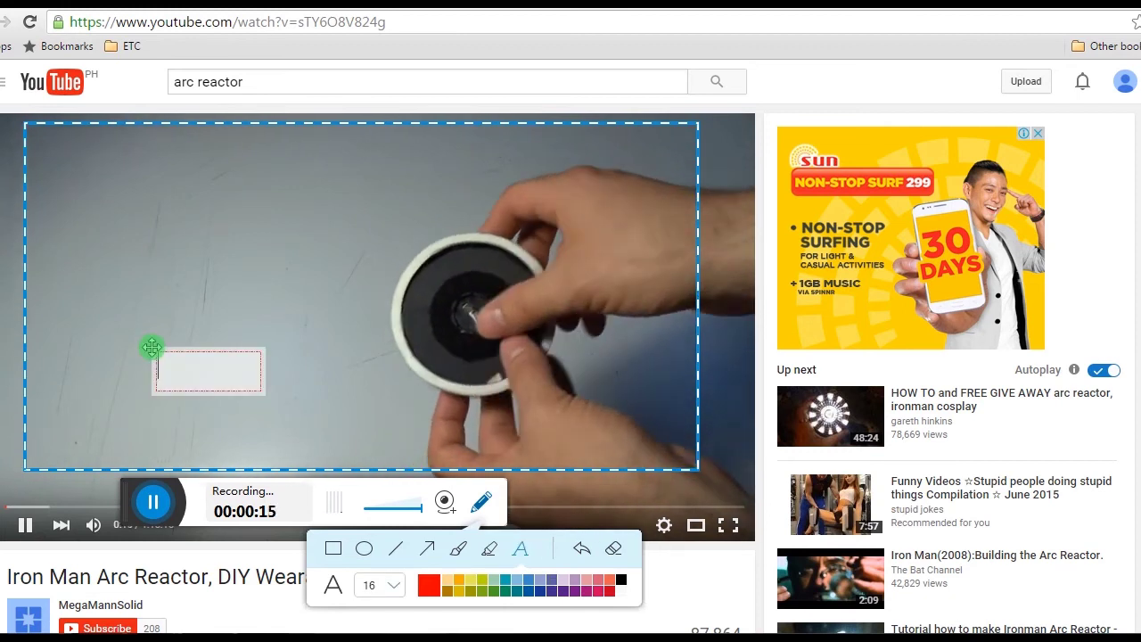
{"action": "type", "text": "how to ma"}
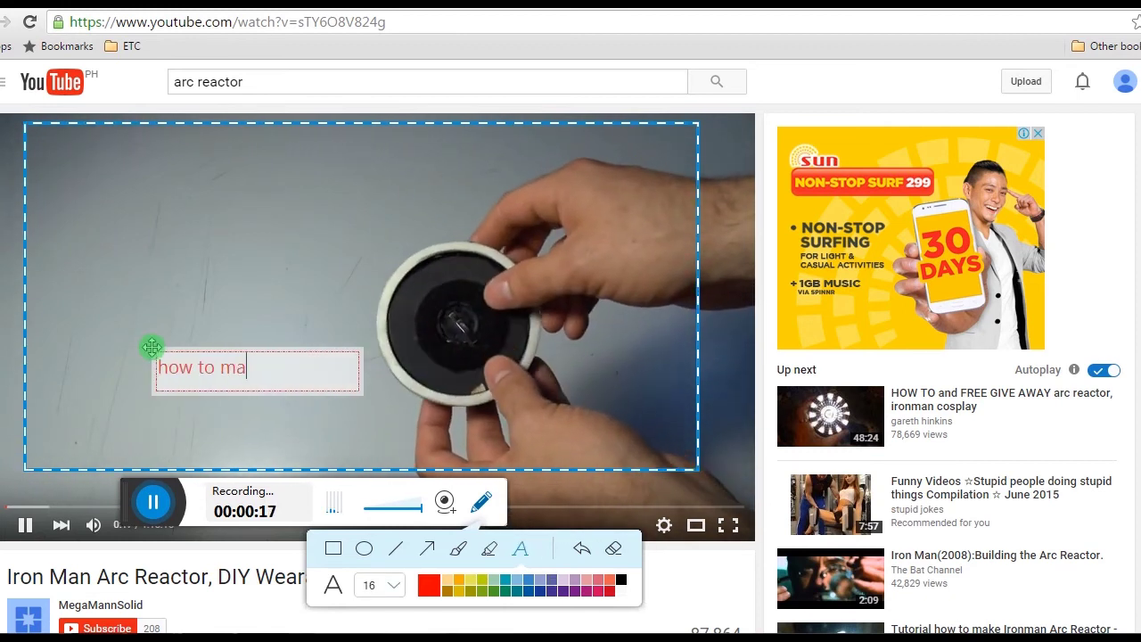
{"action": "type", "text": "ke iron man "}
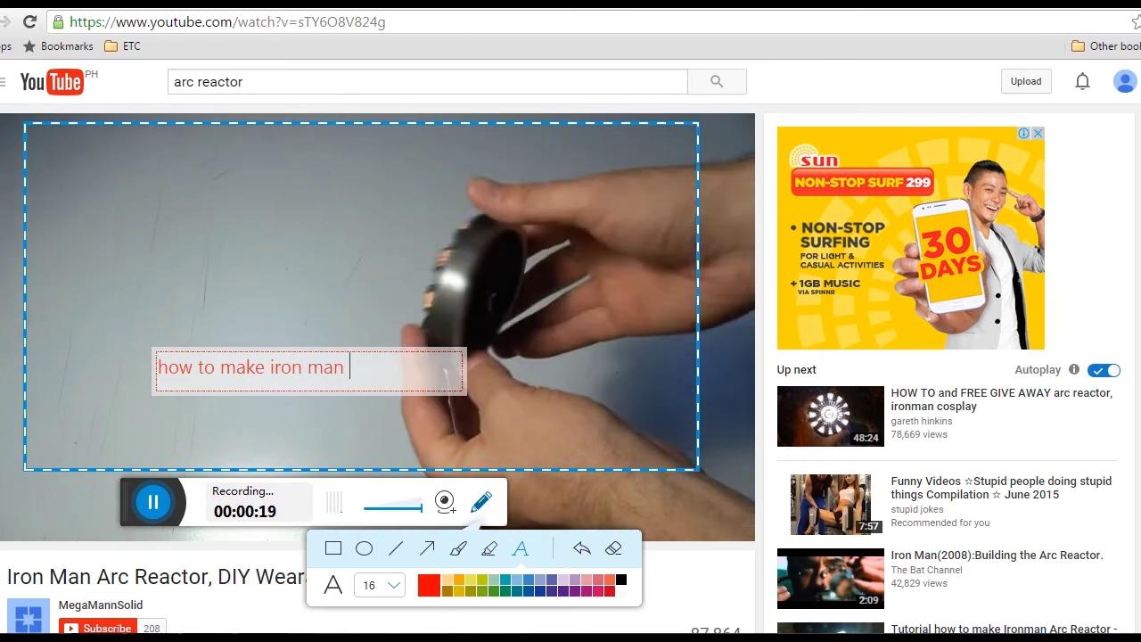
{"action": "type", "text": "arc react"}
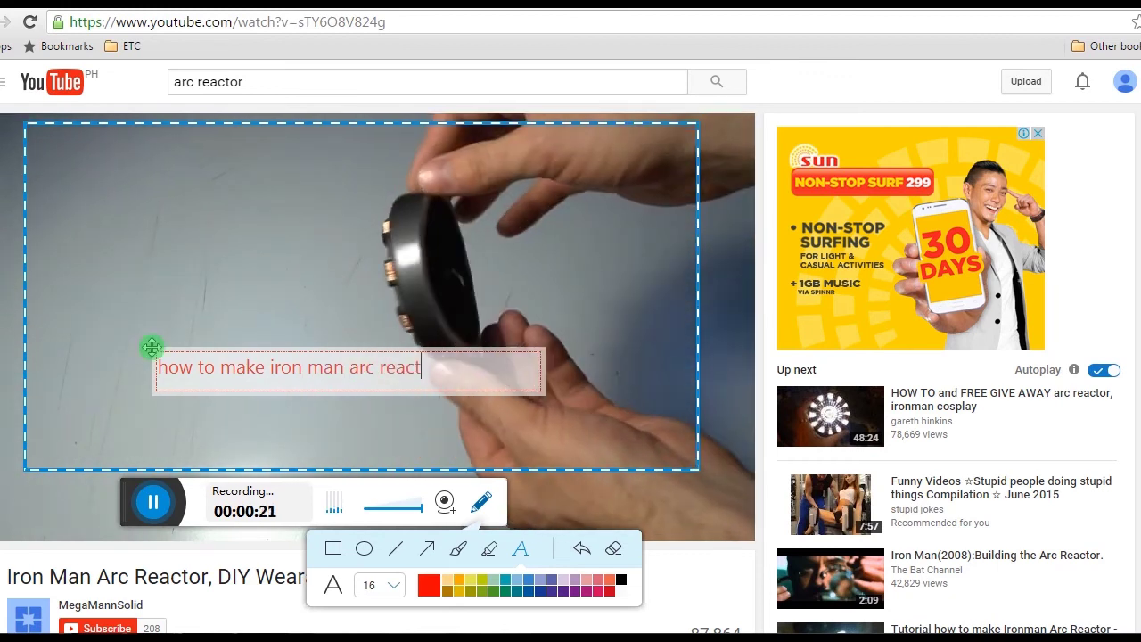
{"action": "type", "text": "or"}
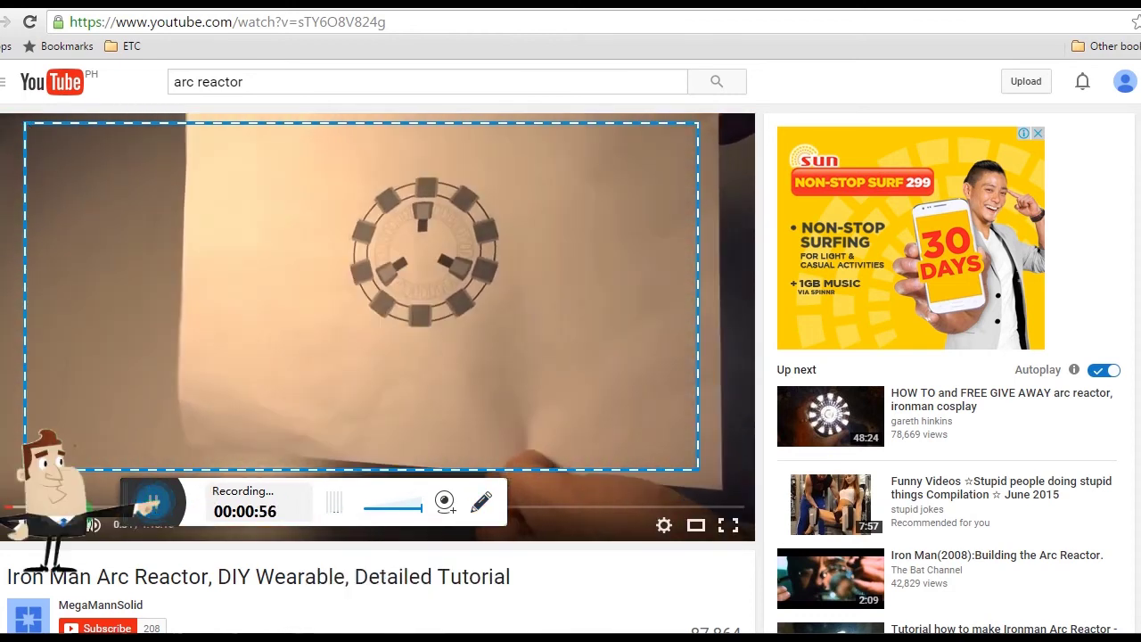
Finish the 00:57 recording, move its start trim to 00:06, and bring up the Save options.
{"action": "left_click", "coordinate": [153, 502]}
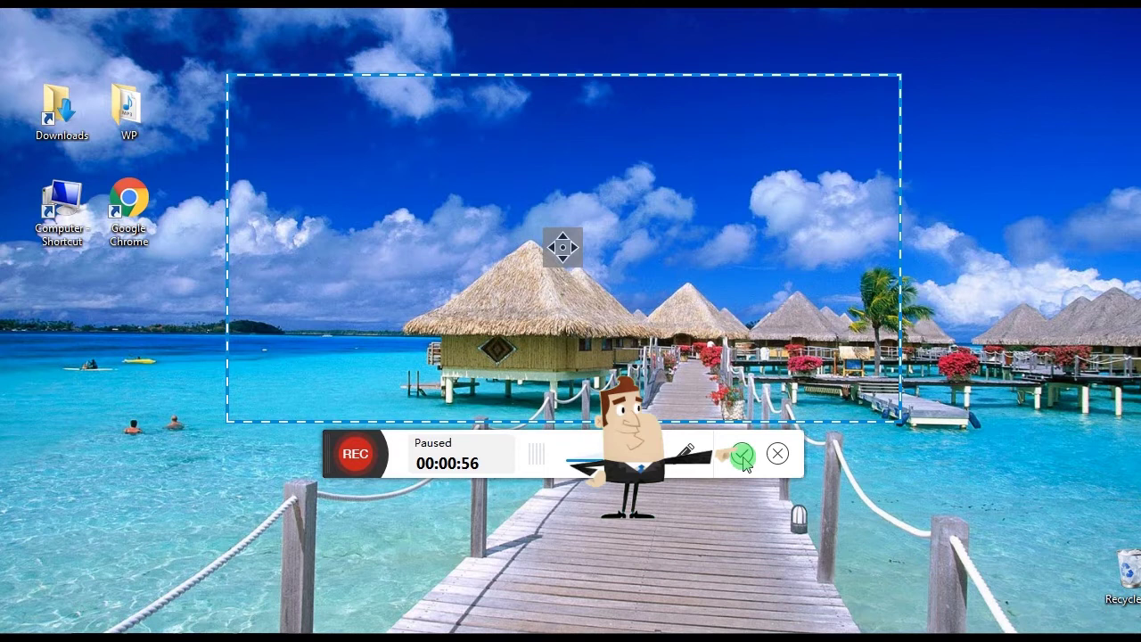
{"action": "left_click", "coordinate": [743, 456]}
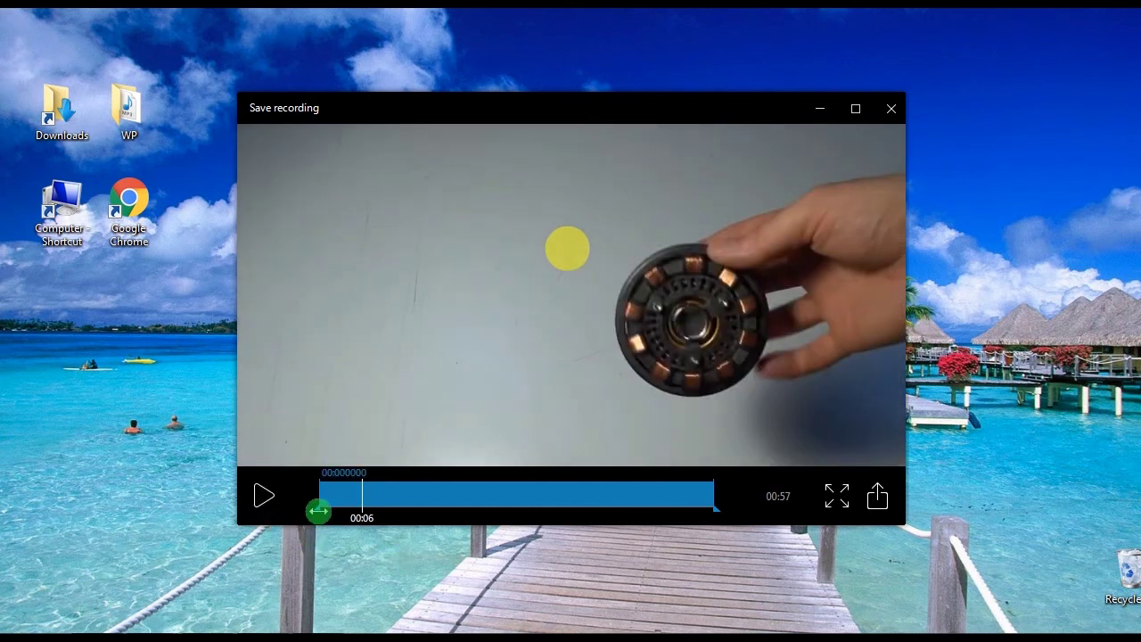
{"action": "left_click_drag", "start_coordinate": [329, 512], "coordinate": [362, 513]}
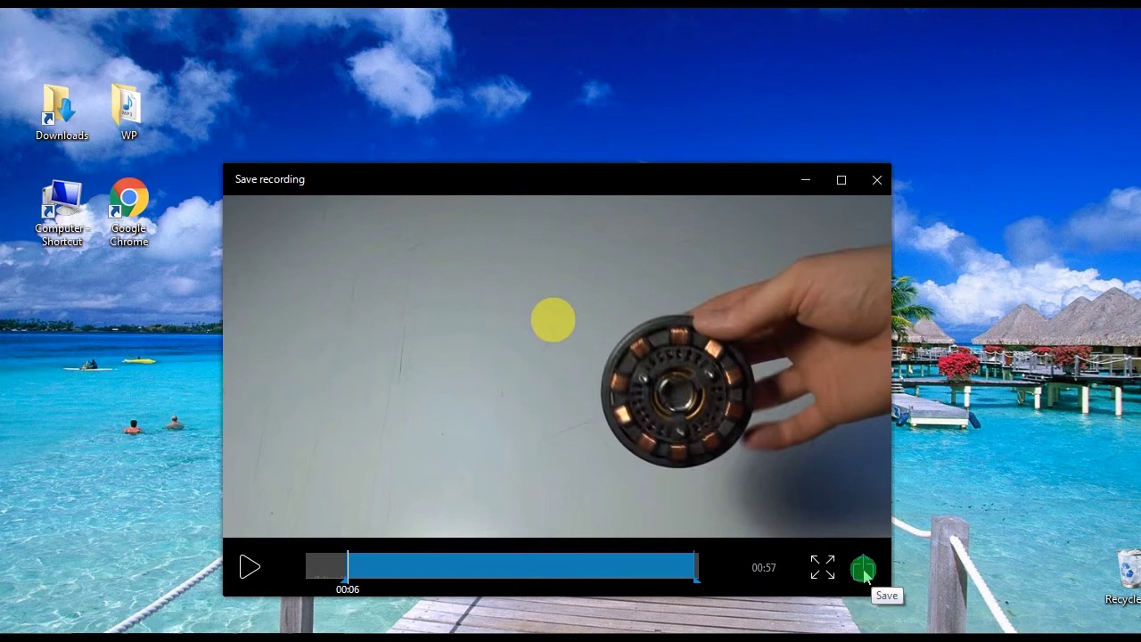
{"action": "left_click", "coordinate": [863, 569]}
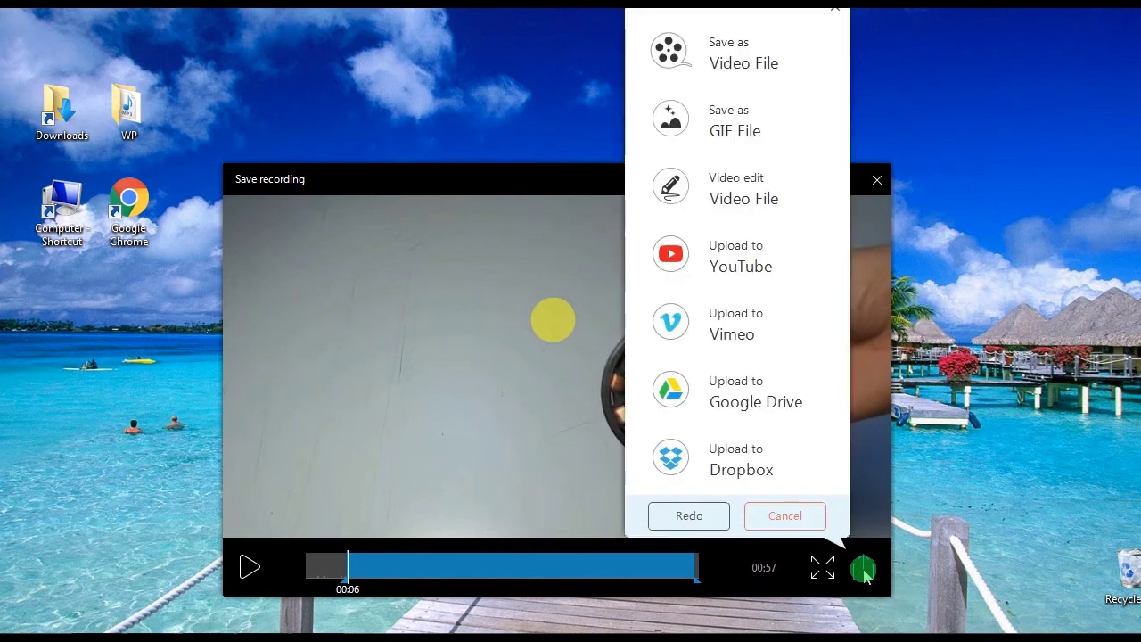
Save the trimmed clip as an MP4 video file named 'iron man arc reactor'.
{"action": "left_click", "coordinate": [737, 69]}
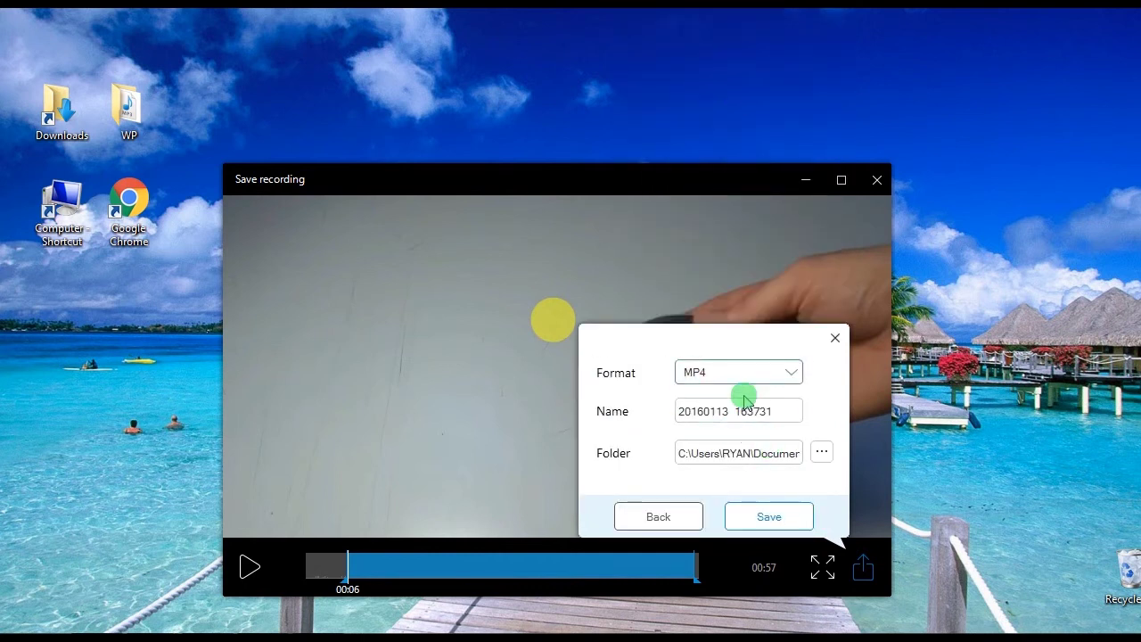
{"action": "left_click", "coordinate": [793, 372]}
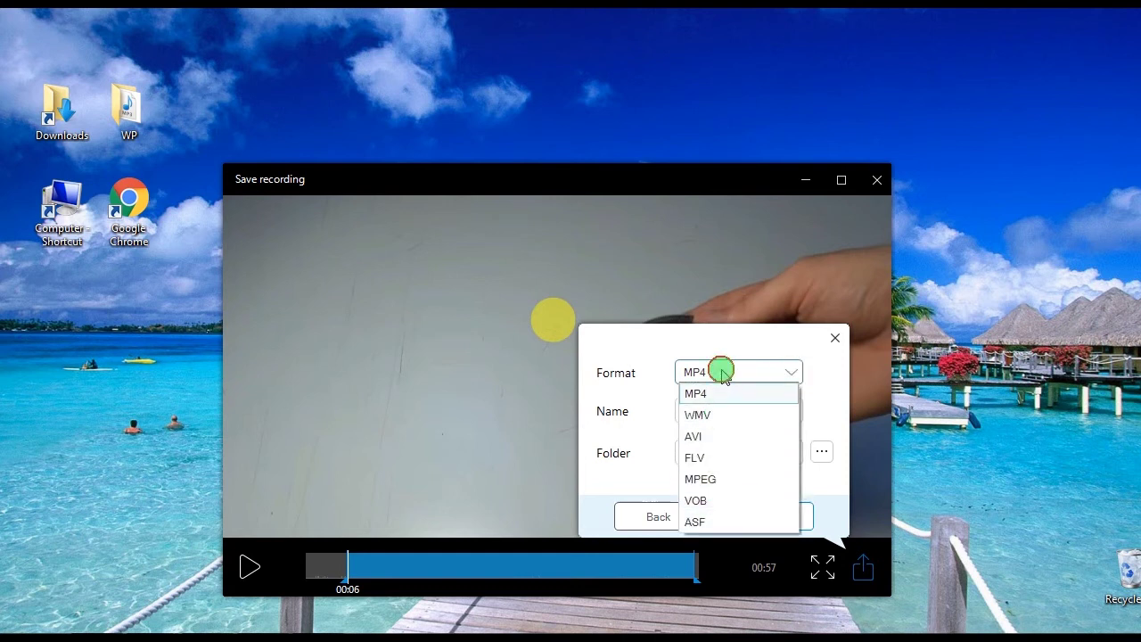
{"action": "left_click", "coordinate": [723, 373]}
{"action": "double_click", "coordinate": [738, 407]}
{"action": "type", "text": "iron man arc reactor"}
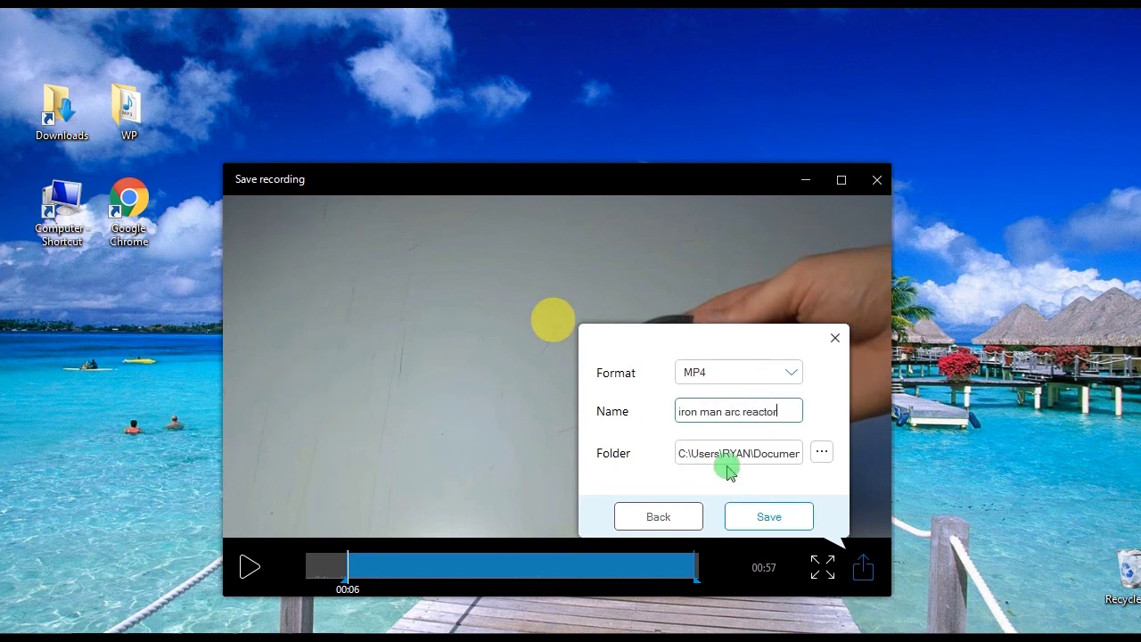
{"action": "left_click", "coordinate": [764, 517]}
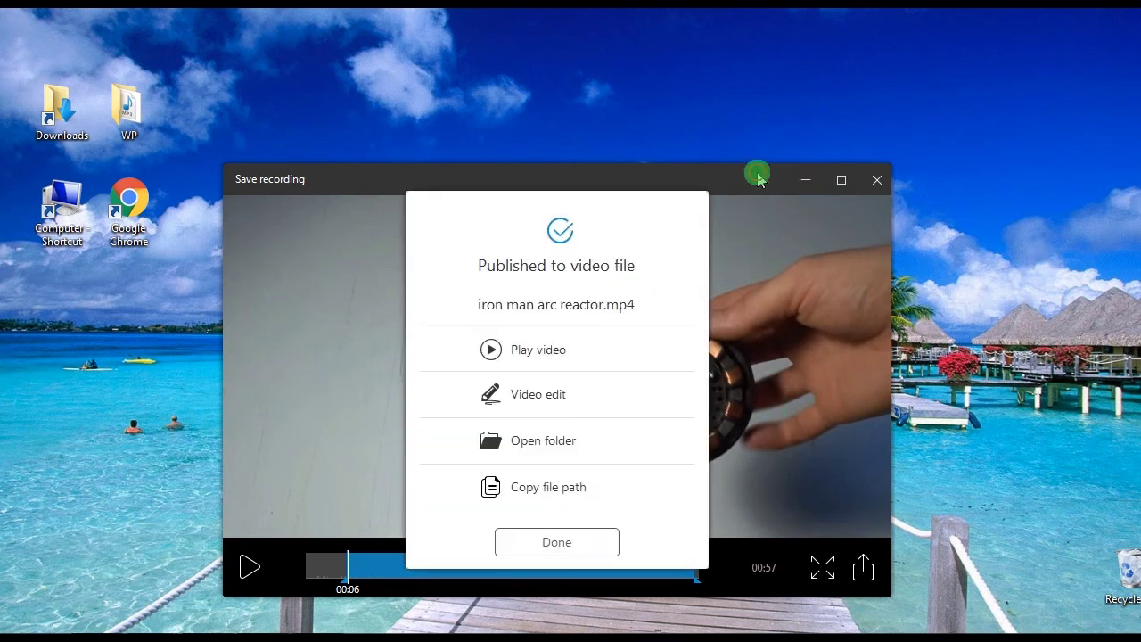
Watch 'iron man arc reactor.mp4' in a centred media player, then close the publish confirmation.
{"action": "left_click", "coordinate": [546, 351]}
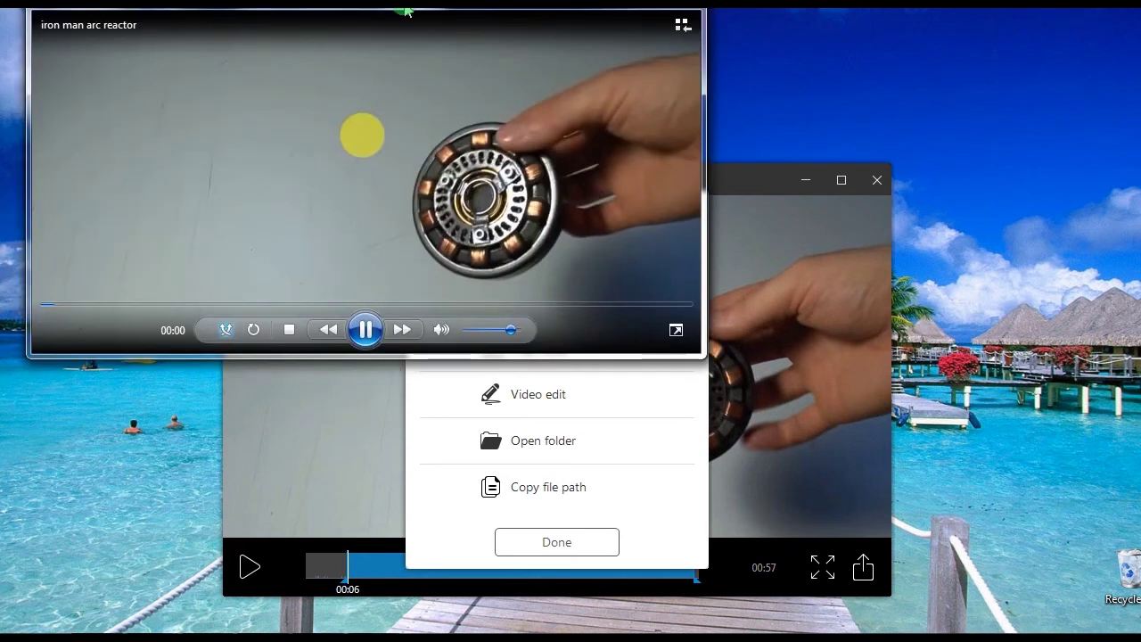
{"action": "left_click_drag", "start_coordinate": [405, 10], "coordinate": [605, 90]}
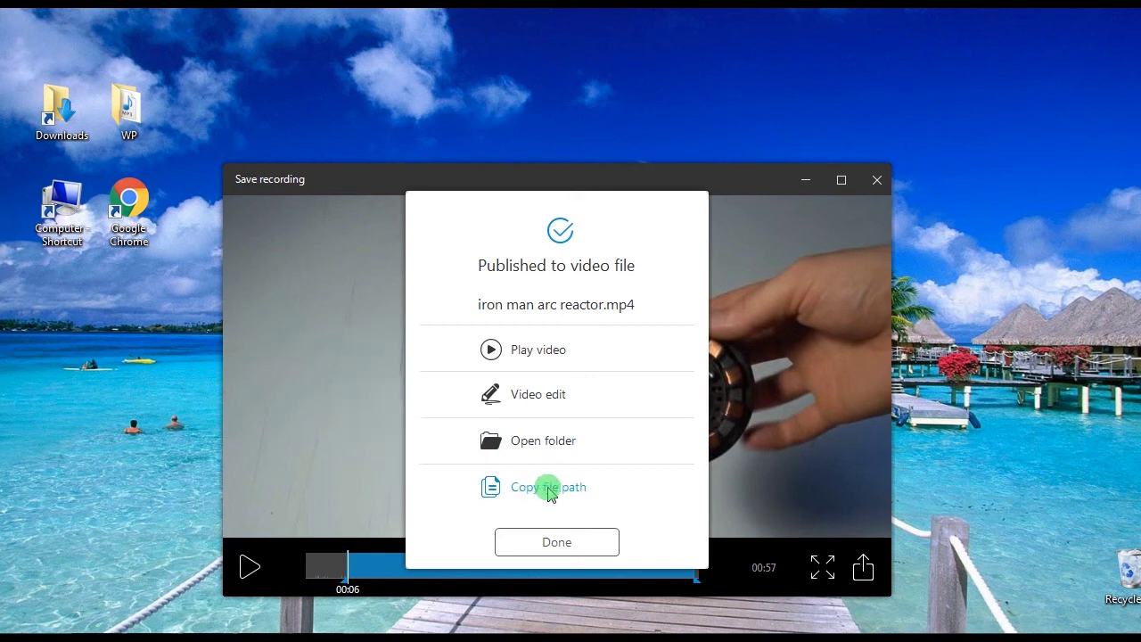
{"action": "left_click", "coordinate": [562, 543]}
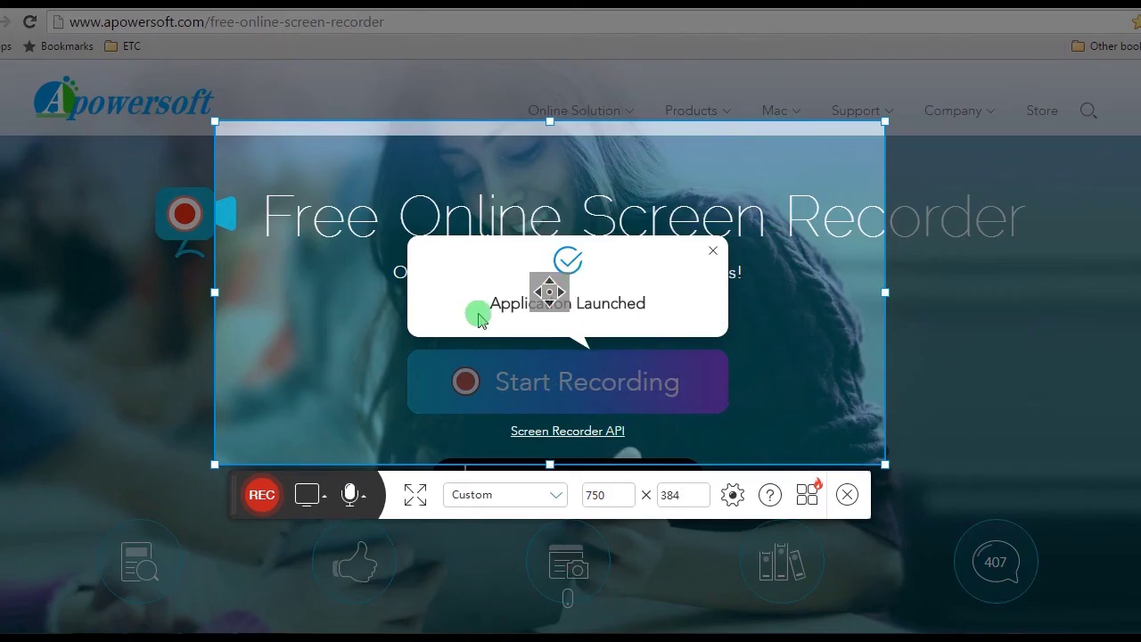